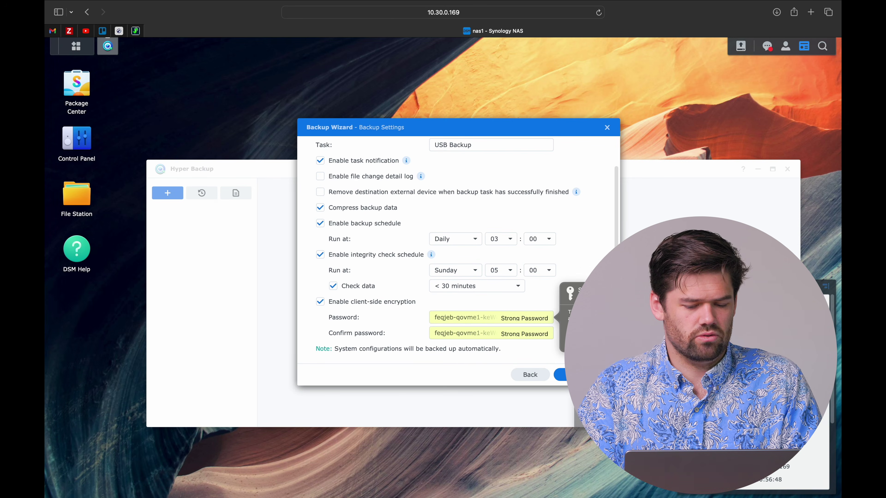
Replace the suggested client-side encryption password with a custom one and confirm it.
{"action": "key", "text": "BackSpace"}
{"action": "type", "text": "•••••••••••"}
{"action": "key", "text": "Tab"}
{"action": "type", "text": "•••••••••••"}
{"action": "scroll", "coordinate": [502, 178], "scroll_direction": "up", "scroll_amount": 2}
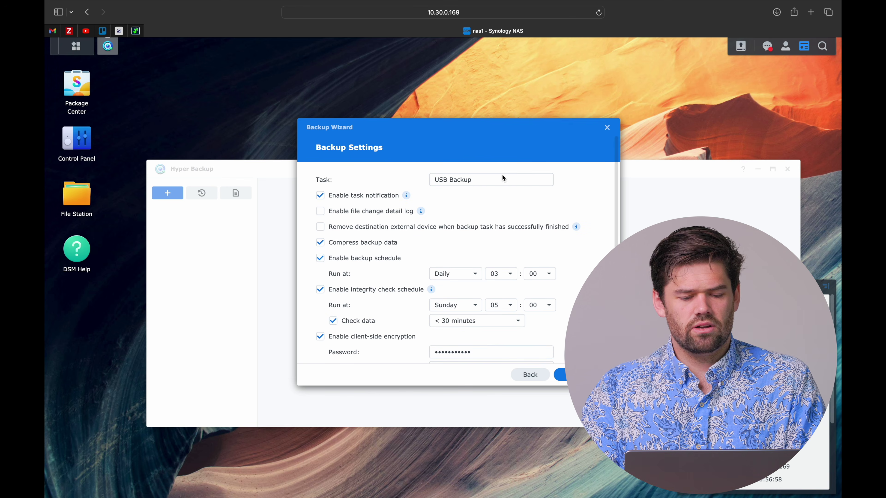
Review the USB Backup task settings, submit them and accept the encryption key notice.
{"action": "scroll", "coordinate": [415, 196], "scroll_direction": "down", "scroll_amount": 2}
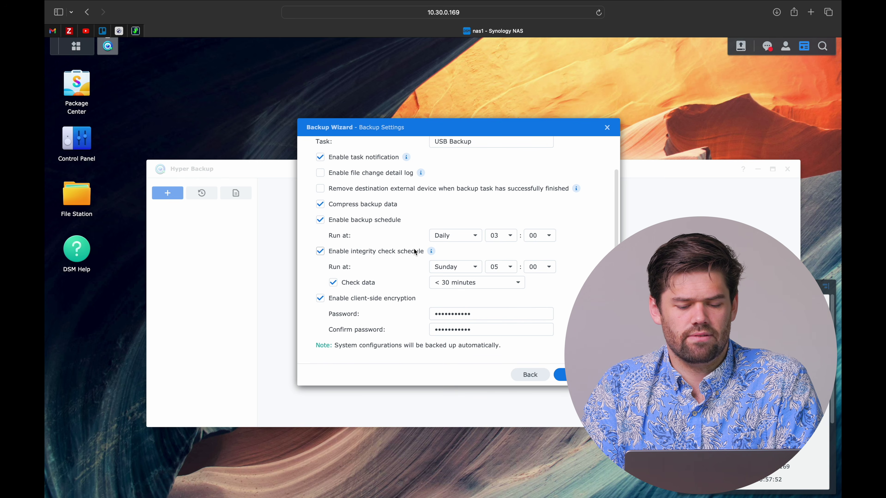
{"action": "scroll", "coordinate": [514, 281], "scroll_direction": "up", "scroll_amount": 1}
{"action": "scroll", "coordinate": [514, 281], "scroll_direction": "down", "scroll_amount": 1}
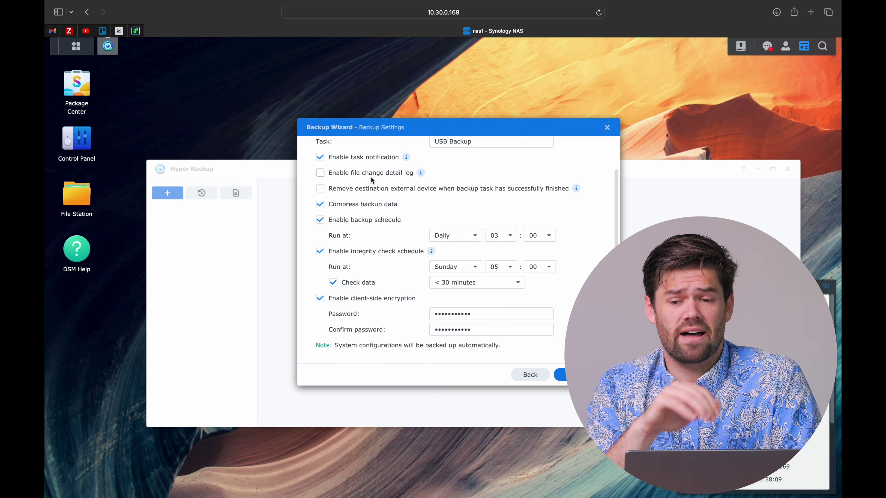
{"action": "scroll", "coordinate": [371, 177], "scroll_direction": "up", "scroll_amount": 2}
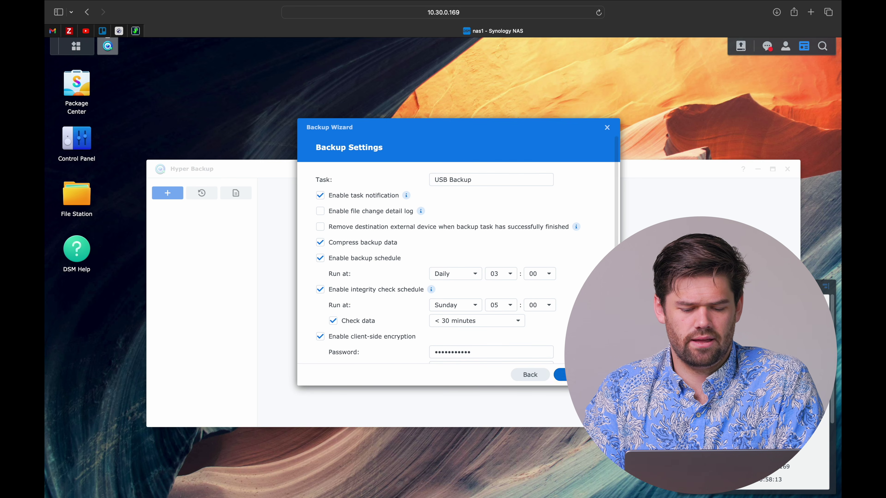
{"action": "key", "text": "Return"}
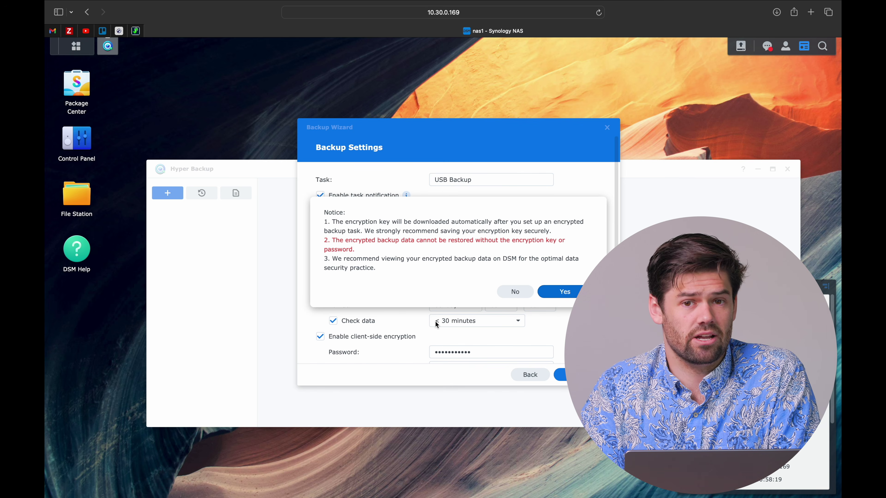
{"action": "left_click", "coordinate": [563, 292]}
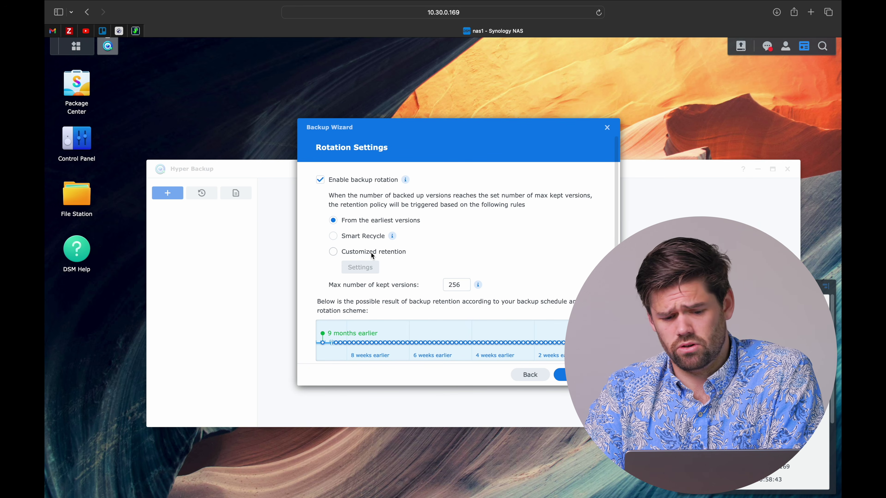
Set the backup rotation to Smart Recycle with a maximum of 60 kept versions.
{"action": "left_click", "coordinate": [364, 238]}
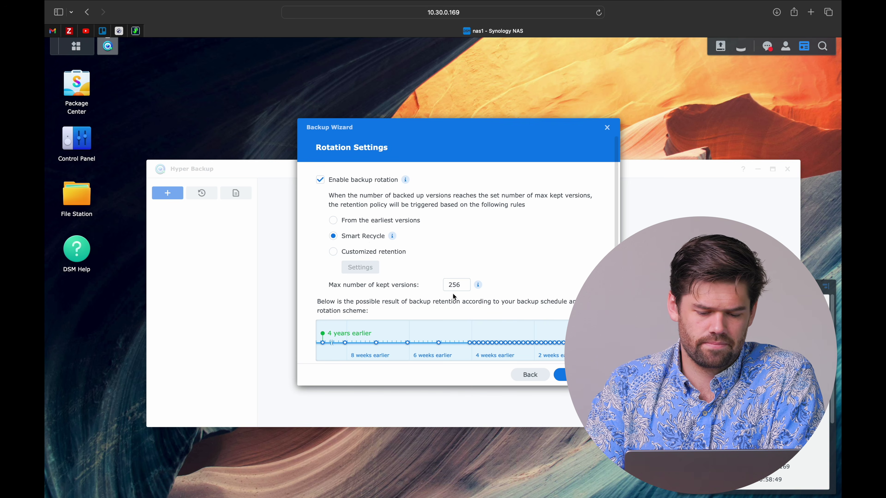
{"action": "double_click", "coordinate": [458, 285]}
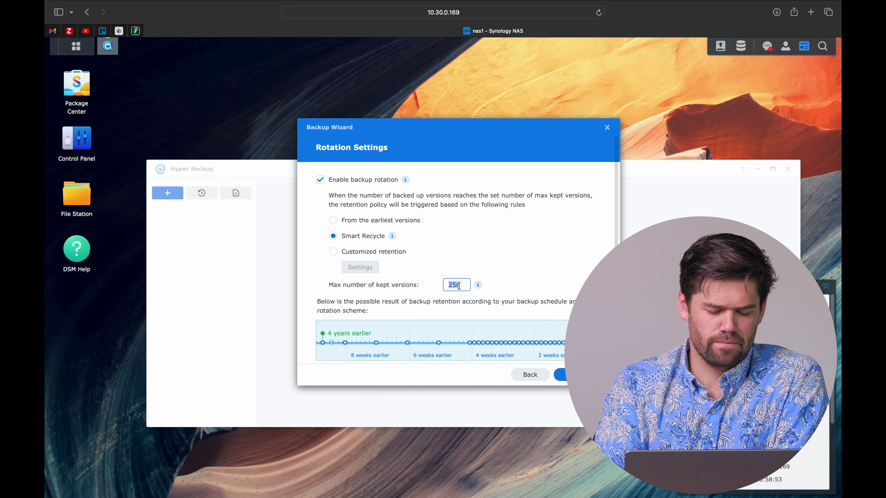
{"action": "type", "text": "60"}
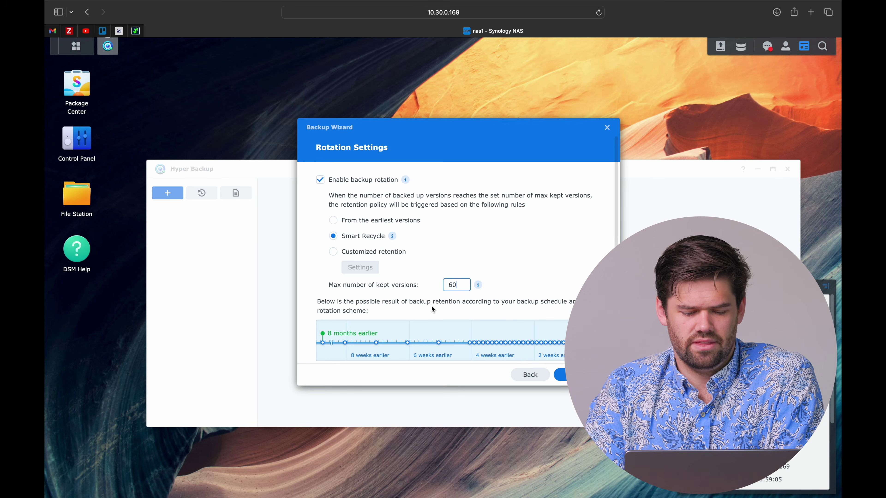
Try a maximum of 5 kept versions and set the limit back to 60.
{"action": "double_click", "coordinate": [460, 283]}
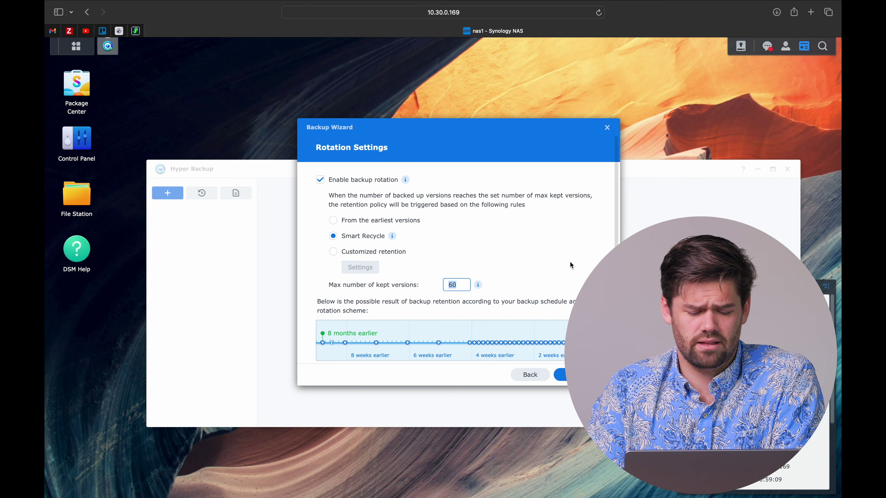
{"action": "type", "text": "5"}
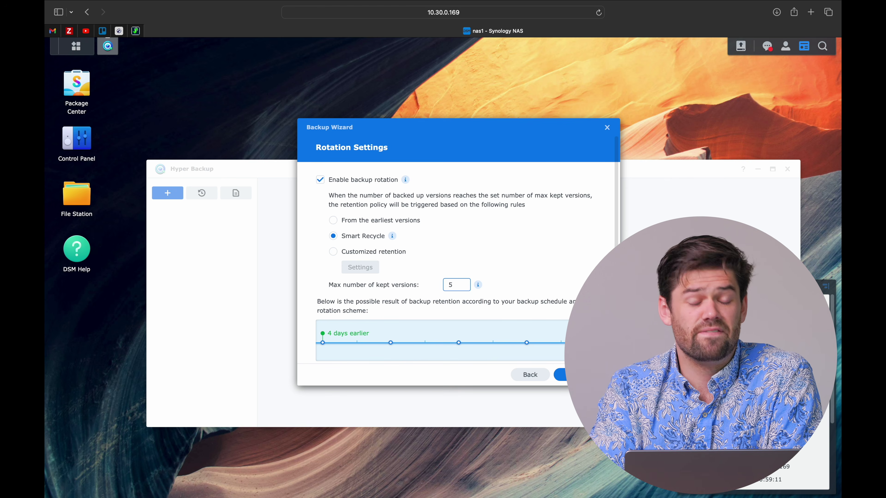
{"action": "key", "text": "BackSpace"}
{"action": "type", "text": "60"}
Accept the rotation settings, finish creating the USB Backup task and start its first backup immediately.
{"action": "key", "text": "Return"}
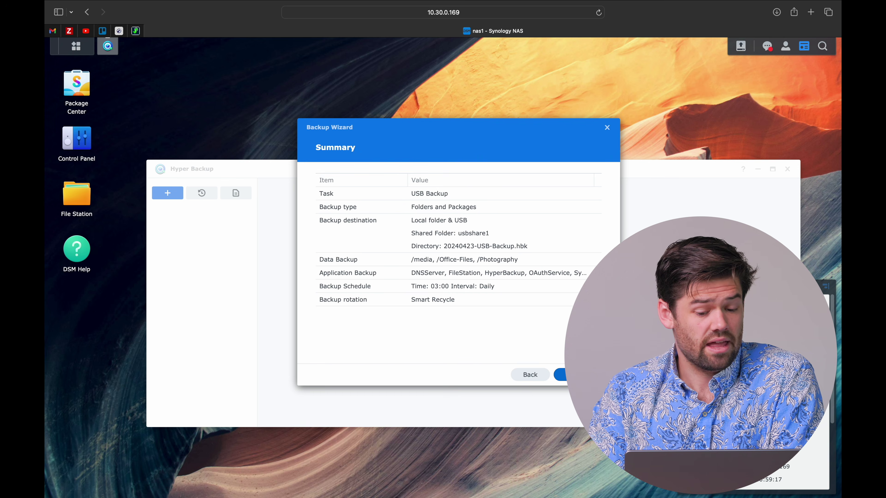
{"action": "key", "text": "Return"}
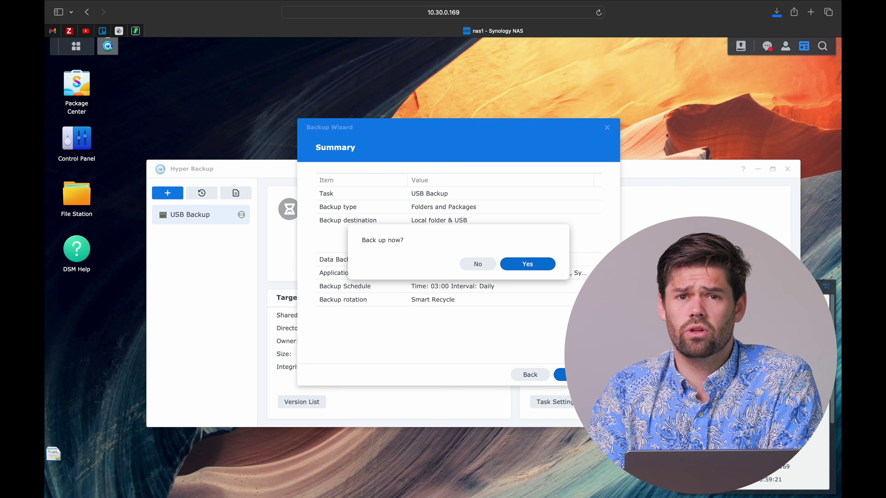
{"action": "left_click", "coordinate": [534, 266]}
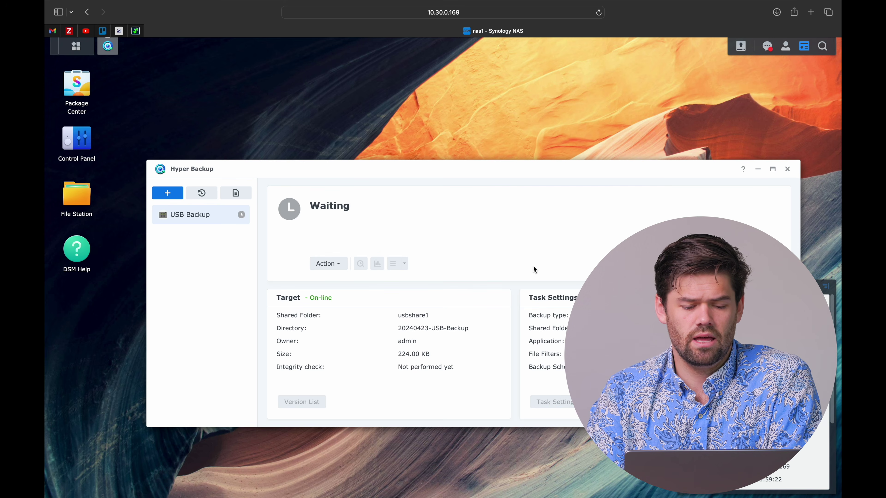
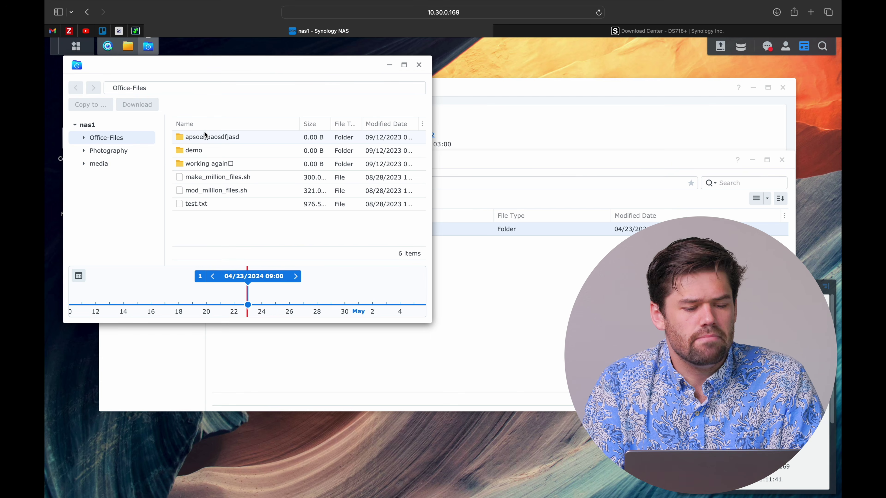
Look through the Photography, media and Office-Files folders in the 04/23/2024 09:00 backup version and close the backup explorer.
{"action": "left_click", "coordinate": [128, 154]}
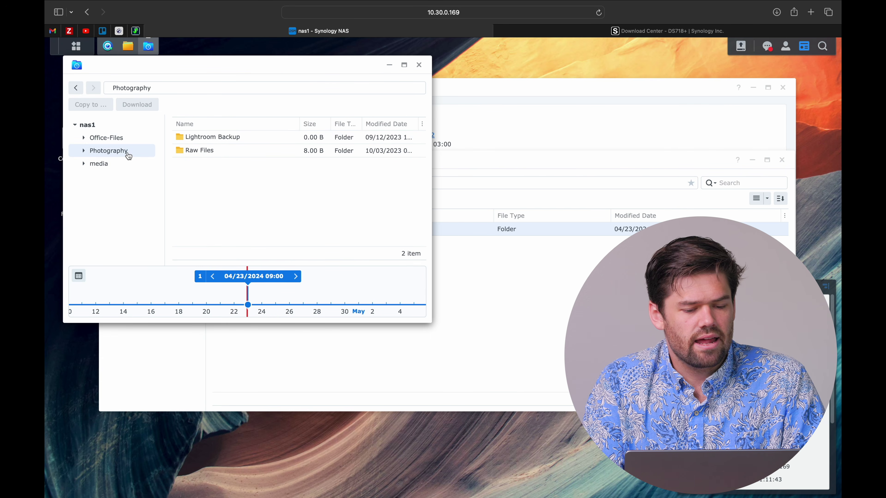
{"action": "left_click", "coordinate": [126, 164]}
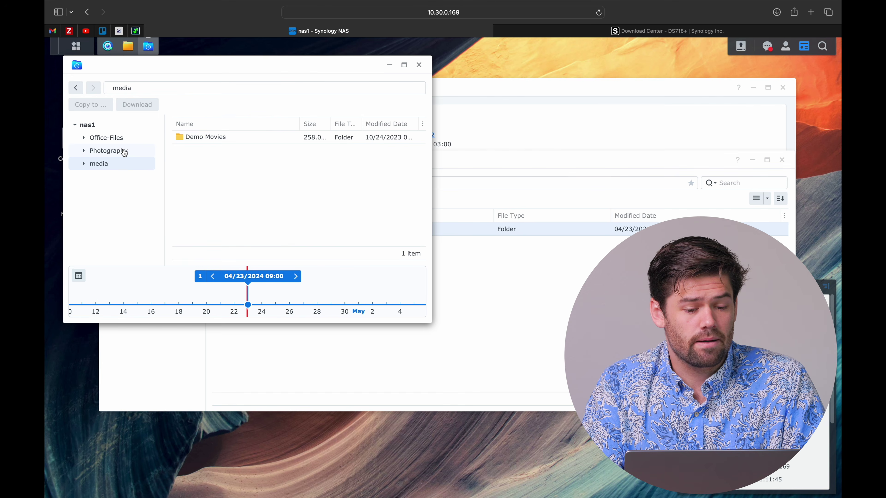
{"action": "left_click", "coordinate": [125, 151]}
{"action": "left_click", "coordinate": [121, 142]}
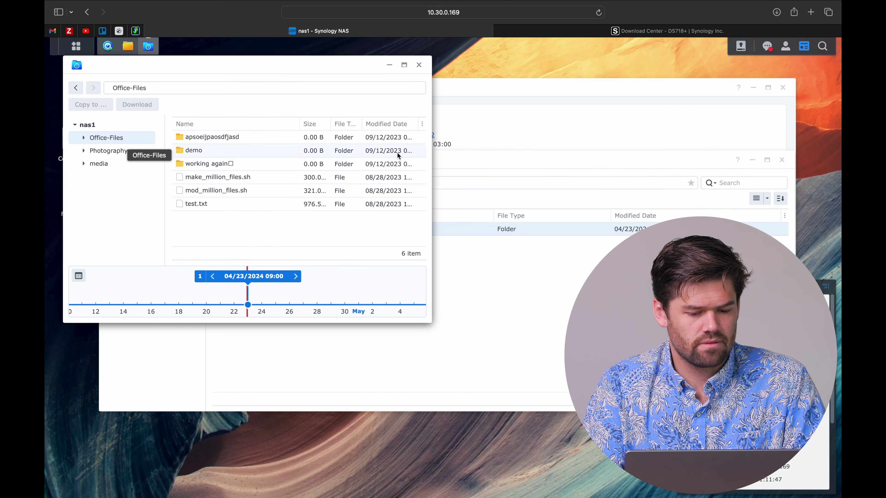
{"action": "left_click", "coordinate": [419, 65]}
Return to File Station and open 20240423-USB-Backup.hbk on usbshare1 by entering the encryption password.
{"action": "left_click", "coordinate": [361, 91]}
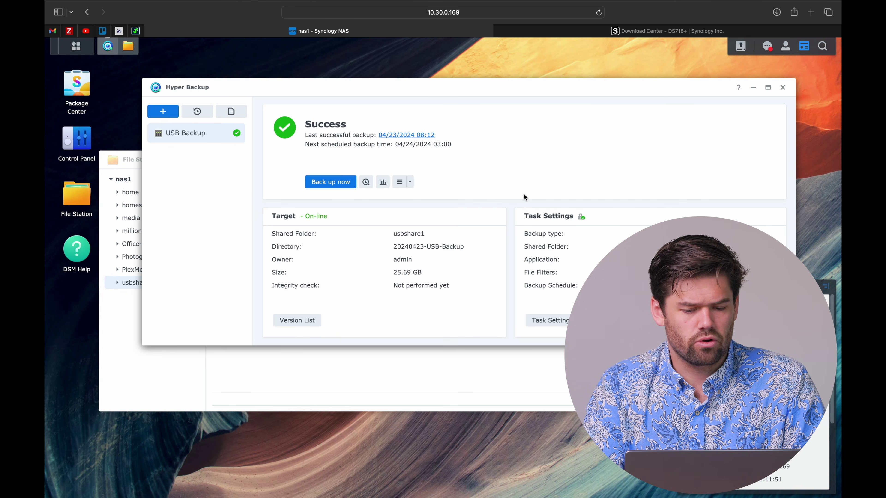
{"action": "left_click", "coordinate": [358, 380]}
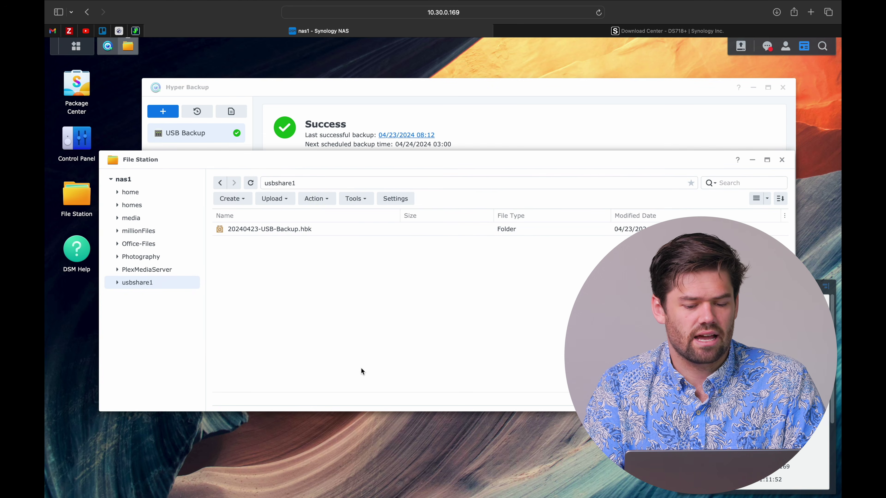
{"action": "double_click", "coordinate": [289, 229]}
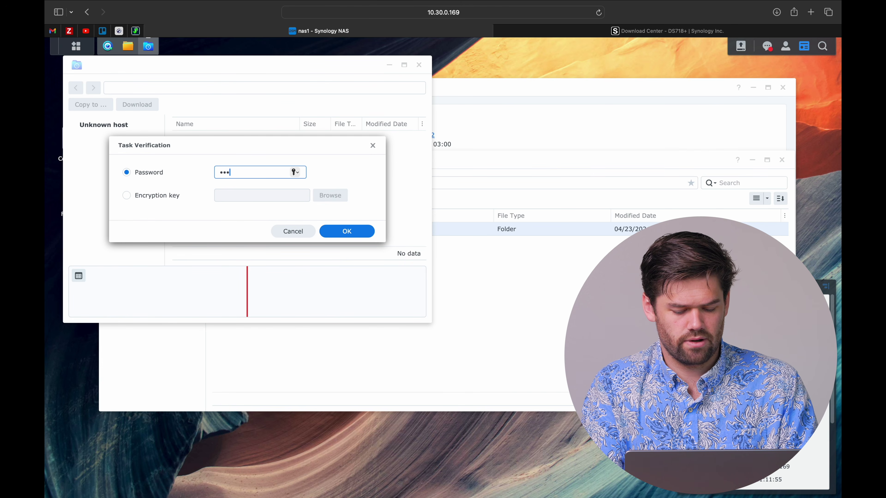
{"action": "key", "text": "Return"}
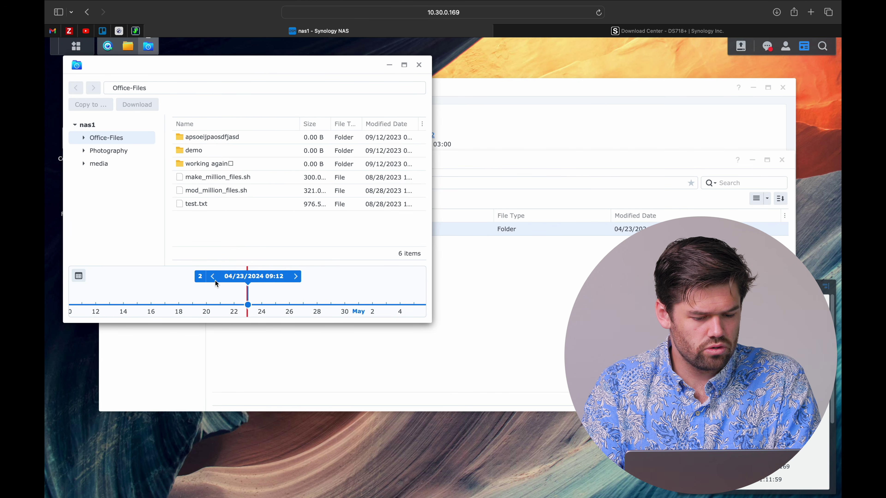
Switch between the earlier and later backup versions of Office-Files, and close the backup explorer and File Station.
{"action": "left_click", "coordinate": [213, 276]}
{"action": "left_click", "coordinate": [298, 279]}
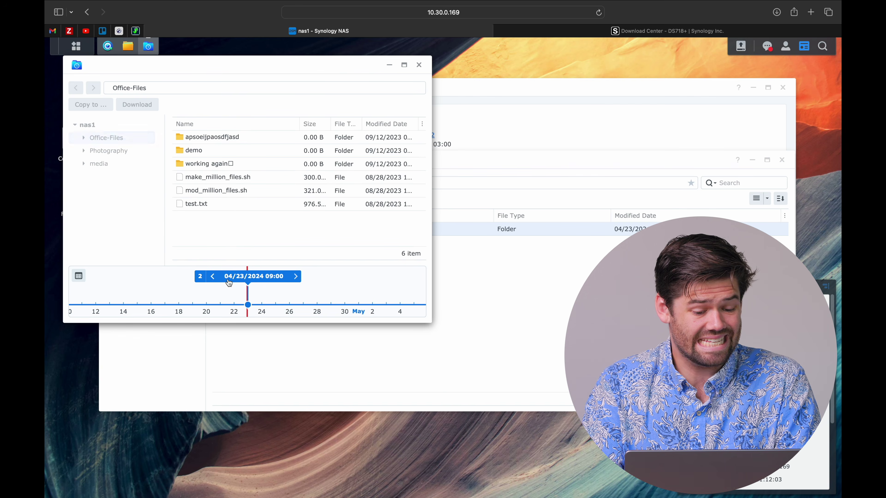
{"action": "left_click", "coordinate": [419, 64]}
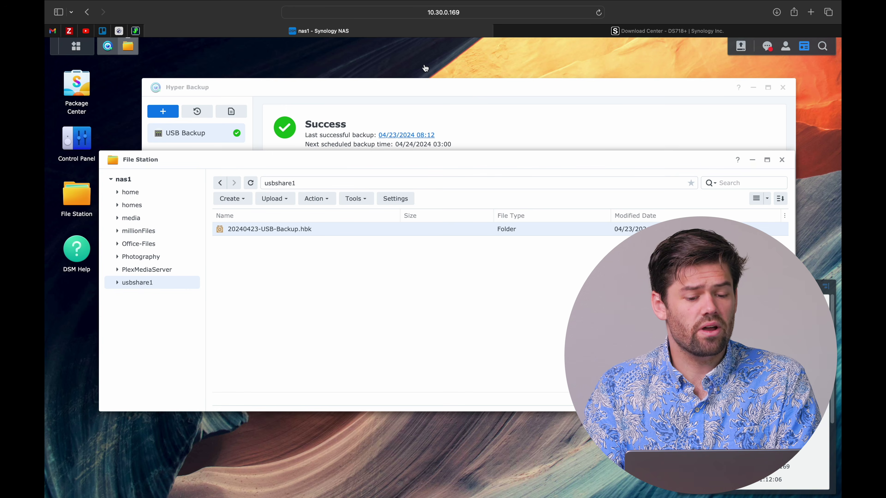
{"action": "left_click", "coordinate": [782, 160]}
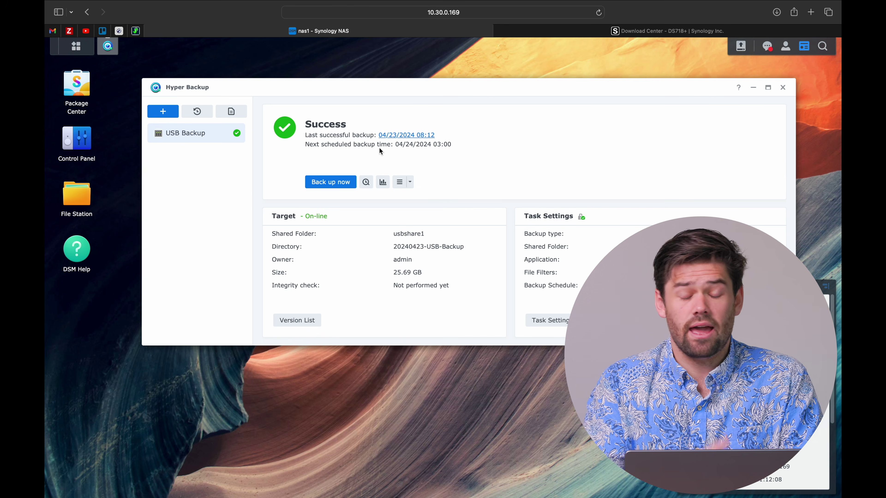
View the restoration wizard's task selection for Folders and Packages, close the wizard and start it again.
{"action": "left_click", "coordinate": [200, 113]}
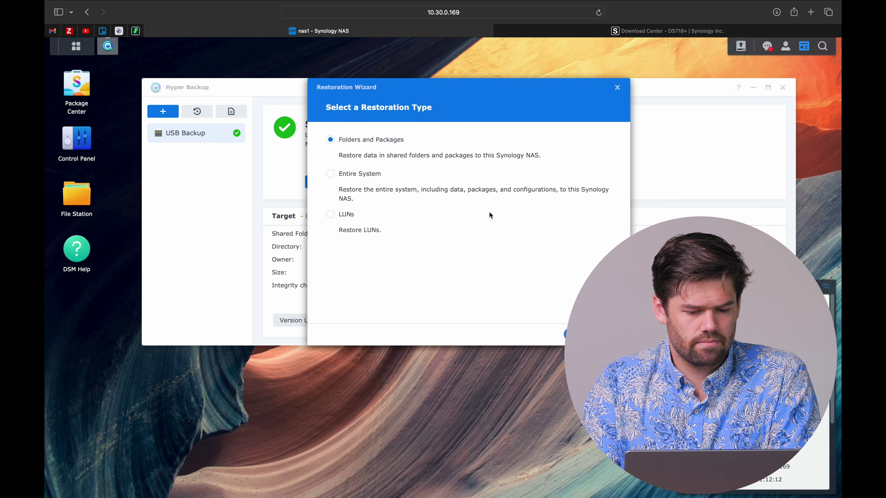
{"action": "left_click", "coordinate": [582, 334]}
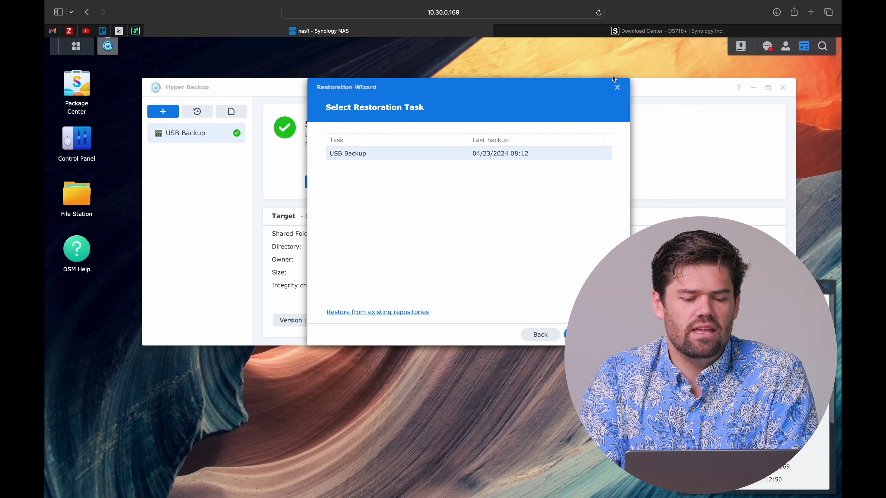
{"action": "left_click", "coordinate": [616, 95]}
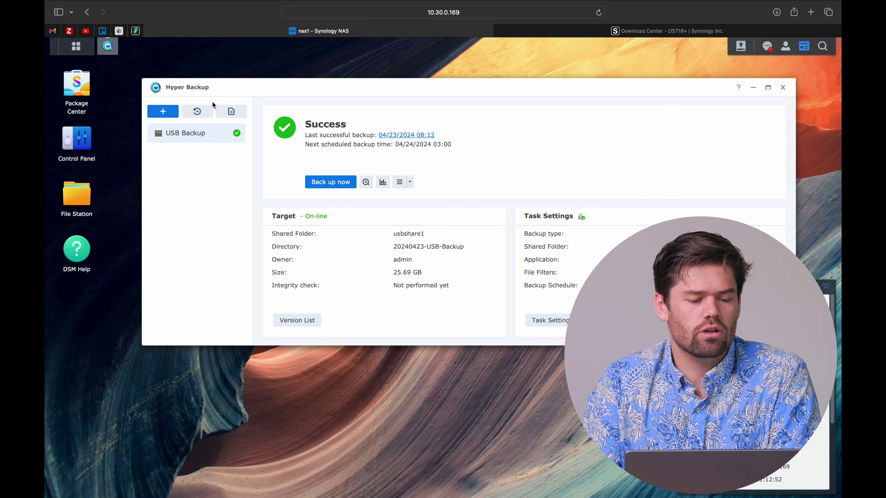
{"action": "left_click", "coordinate": [197, 111]}
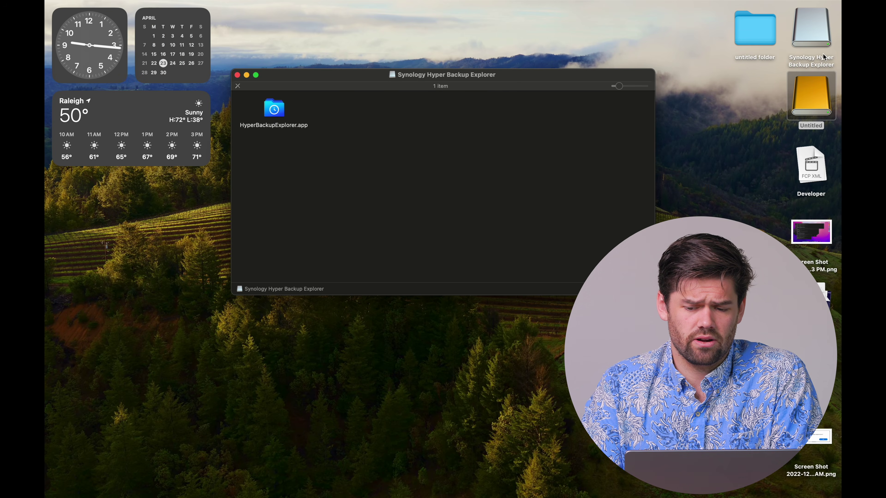
On the Mac, open the Untitled drive, inspect 20240423-USB-Backup.hbk and its Config folder, and return to the drive's root.
{"action": "double_click", "coordinate": [808, 109]}
{"action": "left_click_drag", "start_coordinate": [378, 129], "coordinate": [375, 126]}
{"action": "double_click", "coordinate": [395, 173]}
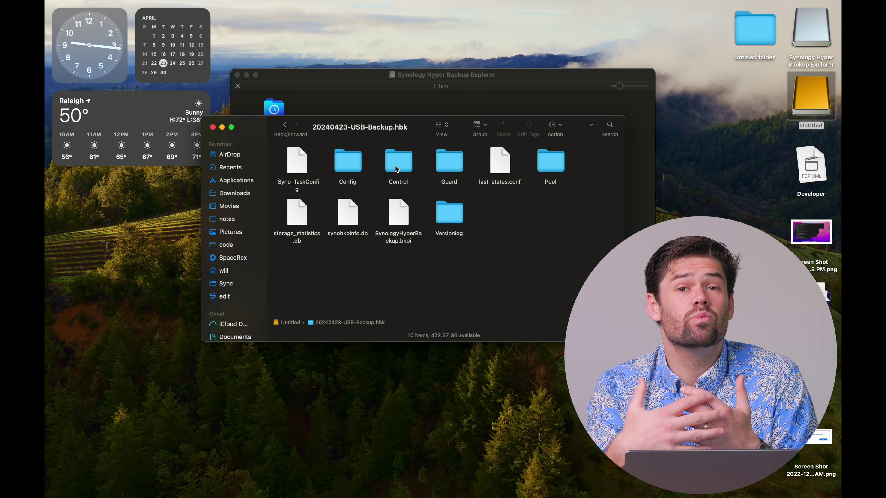
{"action": "double_click", "coordinate": [345, 166]}
{"action": "scroll", "coordinate": [436, 279], "scroll_direction": "down", "scroll_amount": 2}
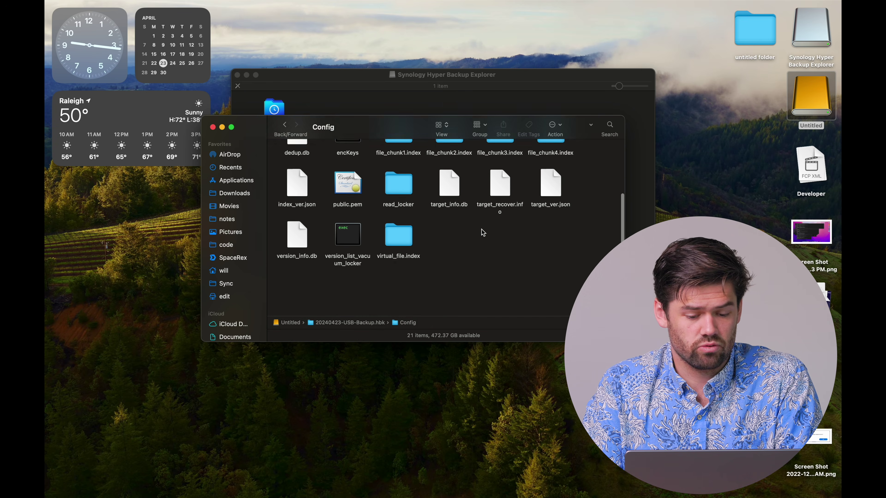
{"action": "scroll", "coordinate": [436, 279], "scroll_direction": "up", "scroll_amount": 2}
{"action": "left_click", "coordinate": [287, 126]}
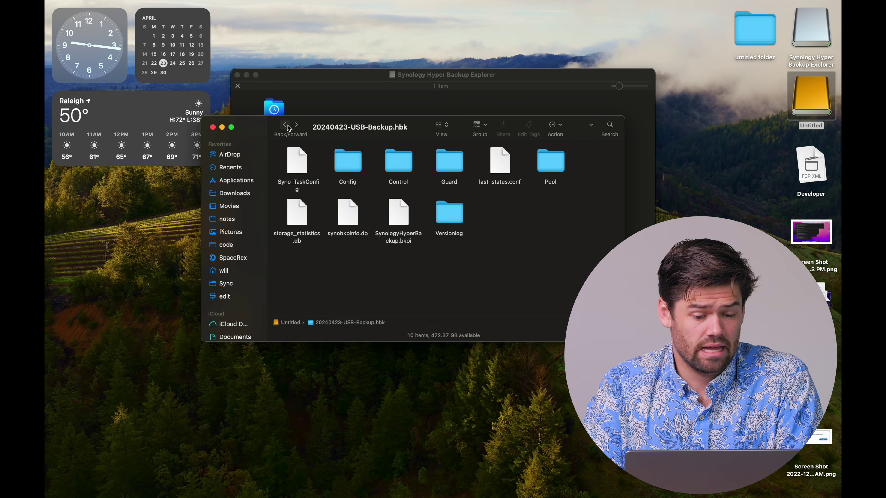
{"action": "left_click", "coordinate": [286, 125]}
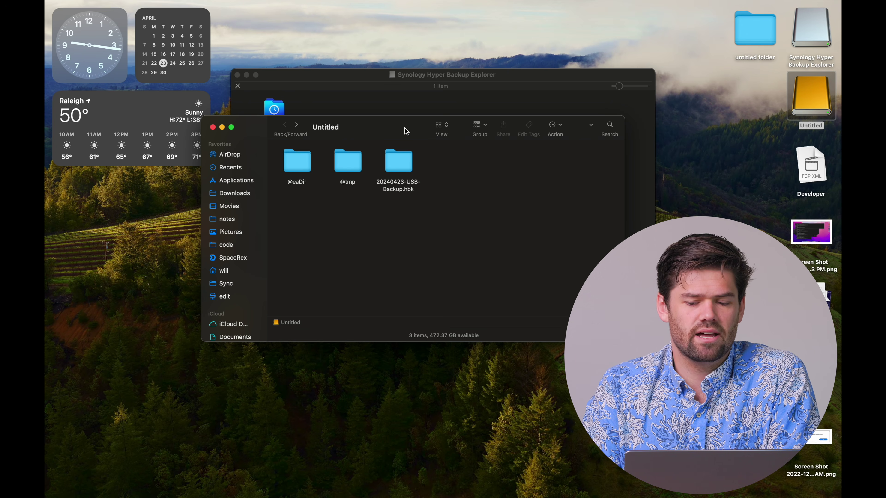
Launch HyperBackupExplorer.app from the Synology Hyper Backup Explorer disk image and allow the downloaded app to open.
{"action": "left_click_drag", "start_coordinate": [406, 131], "coordinate": [405, 139]}
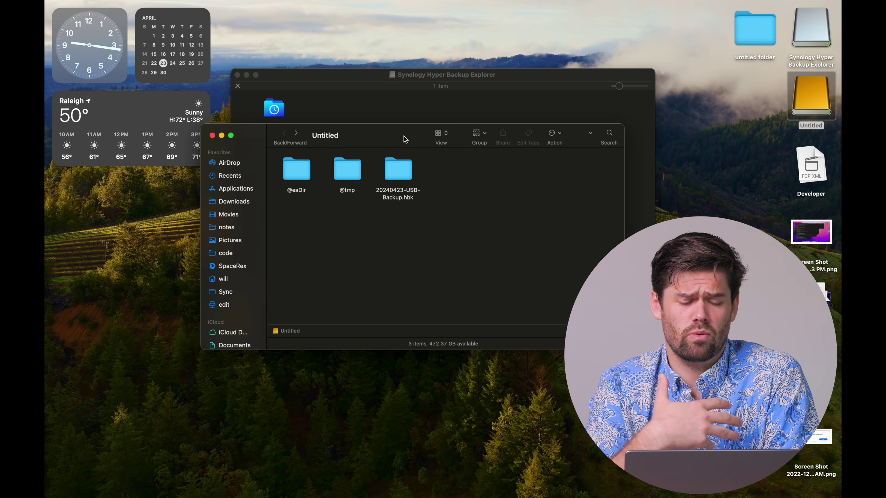
{"action": "left_click", "coordinate": [371, 76]}
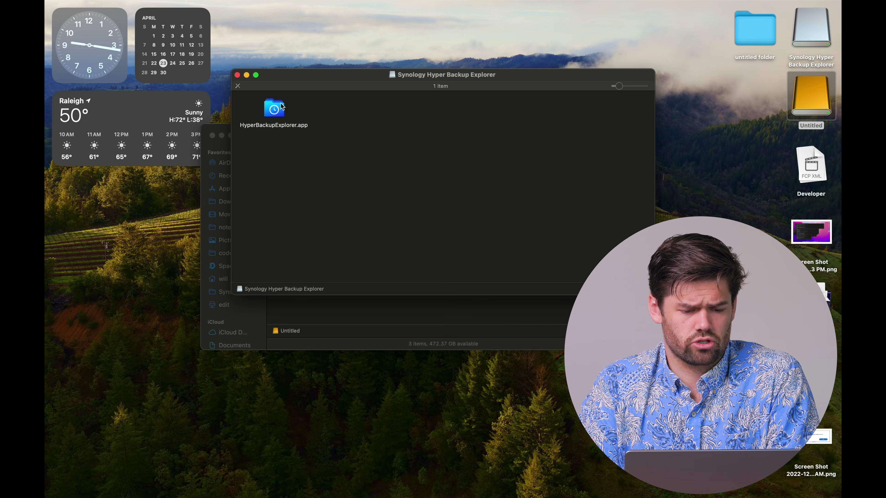
{"action": "double_click", "coordinate": [273, 117]}
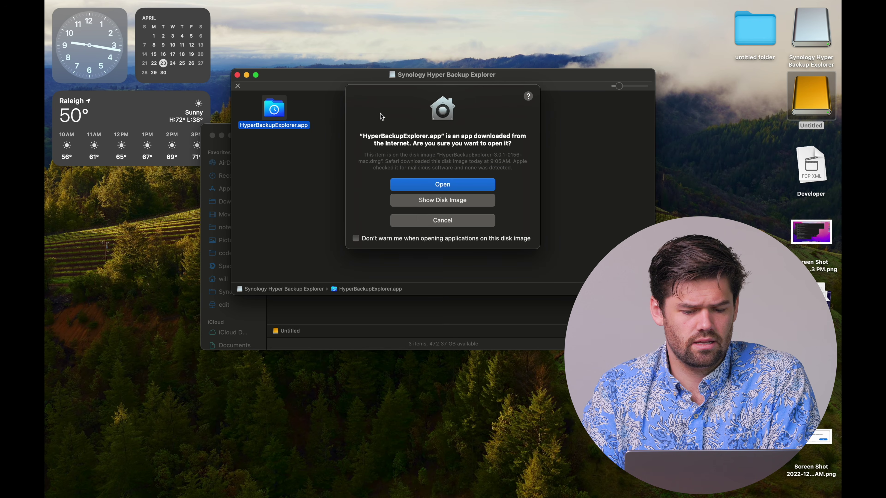
{"action": "left_click", "coordinate": [455, 189]}
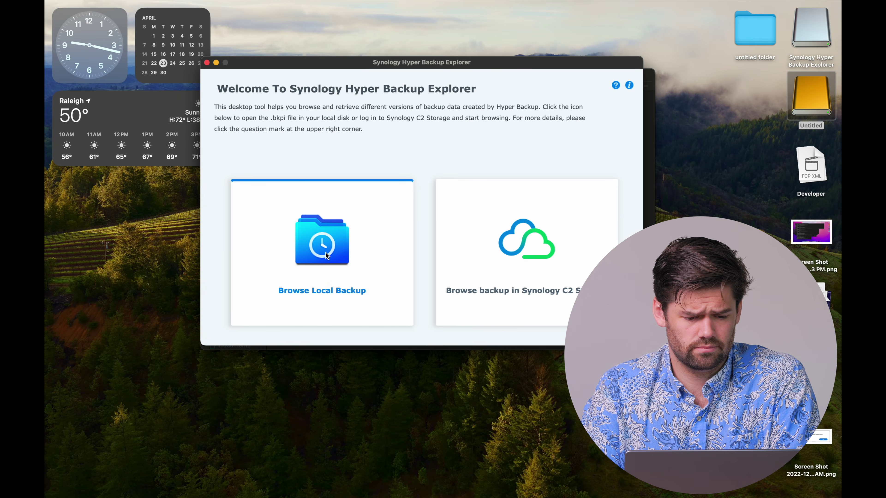
Start browsing a local backup and go to the 20240423-USB-Backup.hbk folder on the Untitled drive.
{"action": "left_click", "coordinate": [322, 244]}
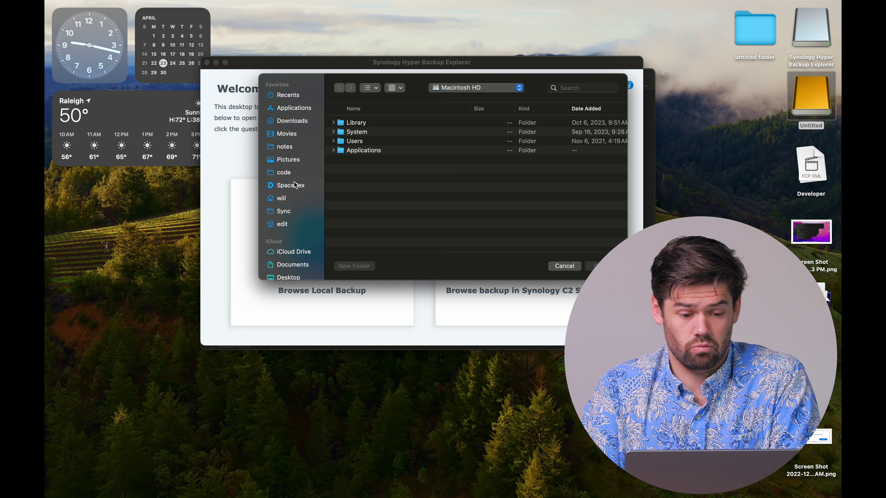
{"action": "scroll", "coordinate": [293, 185], "scroll_direction": "down", "scroll_amount": 5}
{"action": "left_click", "coordinate": [295, 152]}
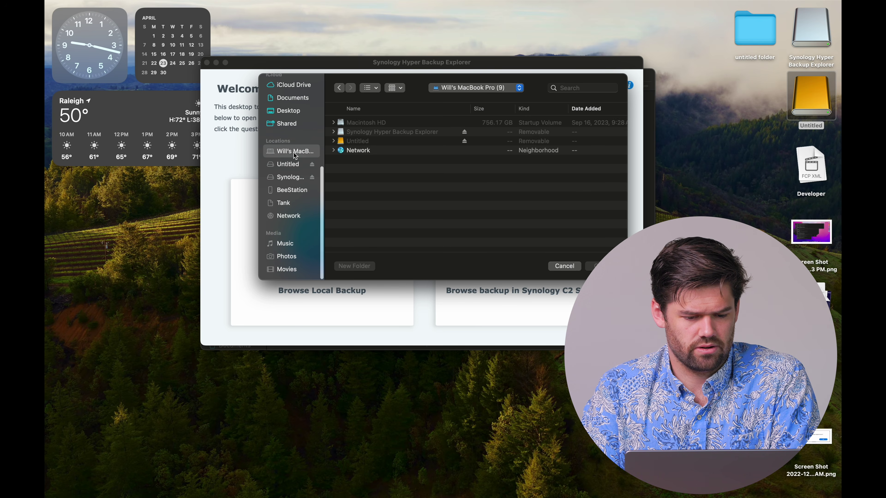
{"action": "left_click", "coordinate": [385, 145]}
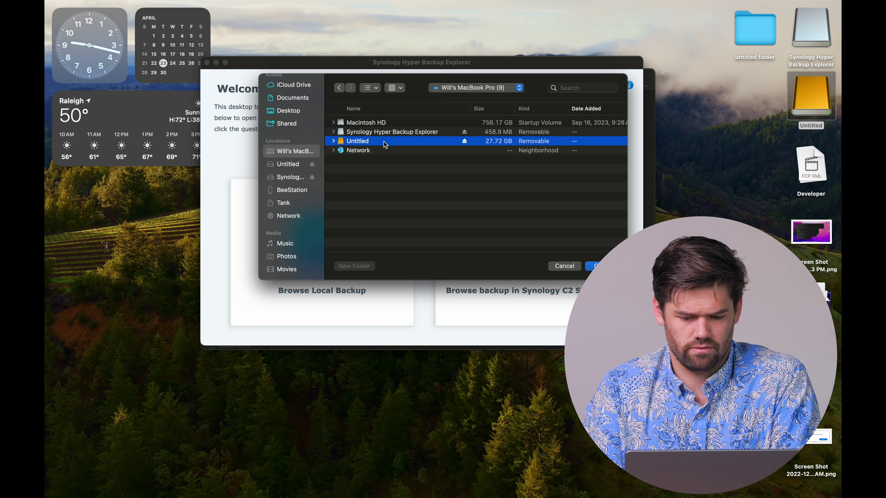
{"action": "double_click", "coordinate": [385, 144]}
{"action": "left_click", "coordinate": [385, 142]}
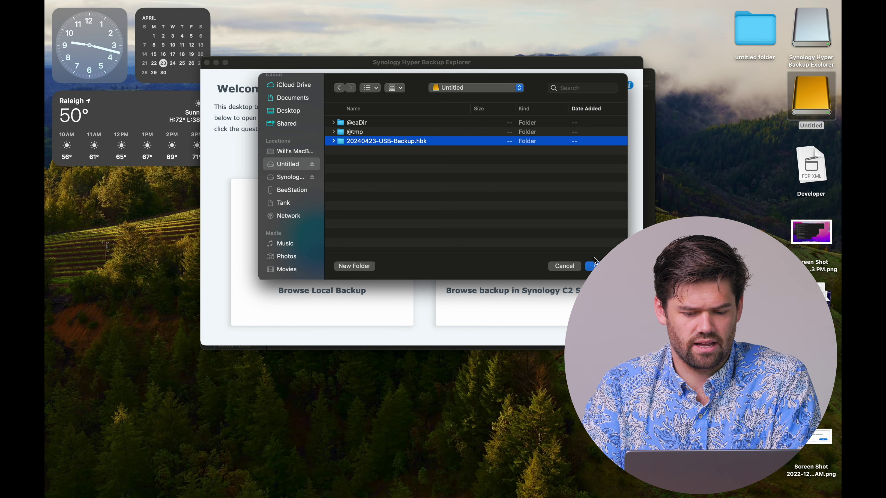
{"action": "double_click", "coordinate": [386, 141]}
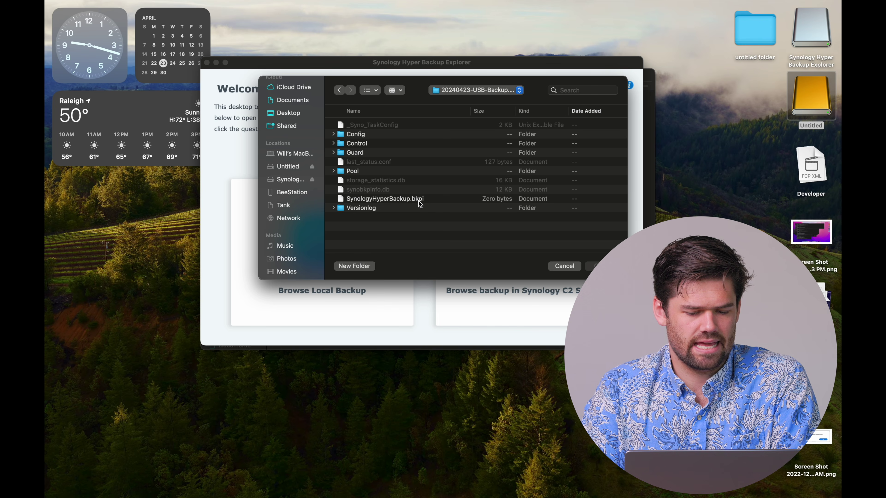
Open SynologyHyperBackup.bkpi and unlock the backup with its encryption password.
{"action": "left_click", "coordinate": [429, 203]}
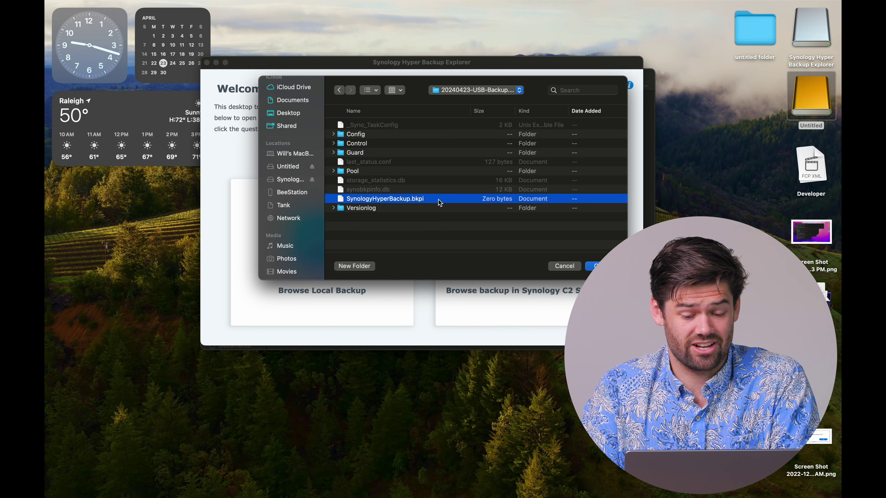
{"action": "double_click", "coordinate": [501, 202]}
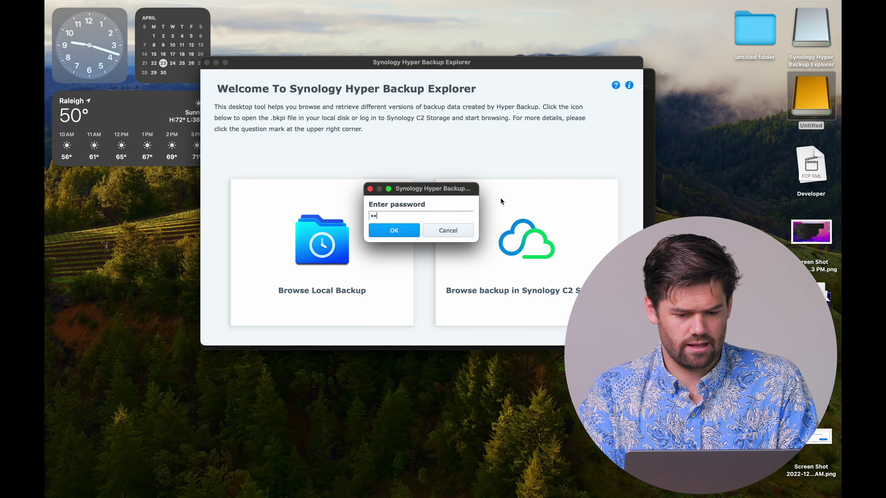
{"action": "left_click", "coordinate": [402, 232]}
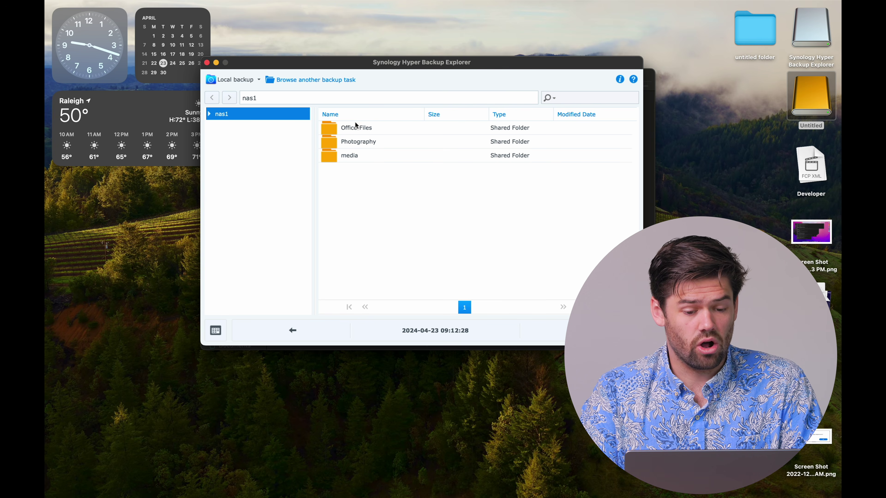
Browse the backup's Photography shared folder down to Raw Files and its 2019 folder.
{"action": "left_click", "coordinate": [359, 146]}
{"action": "double_click", "coordinate": [328, 145]}
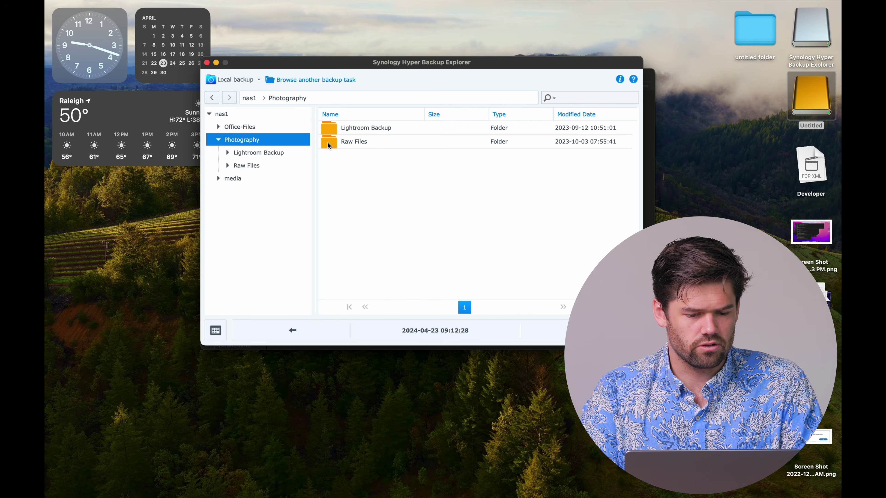
{"action": "left_click", "coordinate": [327, 146]}
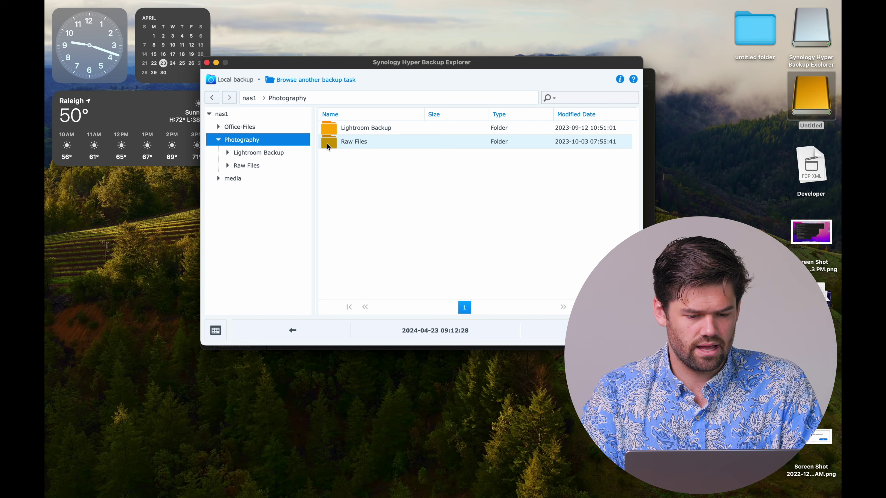
{"action": "double_click", "coordinate": [328, 146]}
{"action": "double_click", "coordinate": [340, 127]}
Copy the 06 folder out of the backup into a new folder named Restored Files on the Untitled drive.
{"action": "right_click", "coordinate": [341, 130]}
{"action": "left_click", "coordinate": [360, 138]}
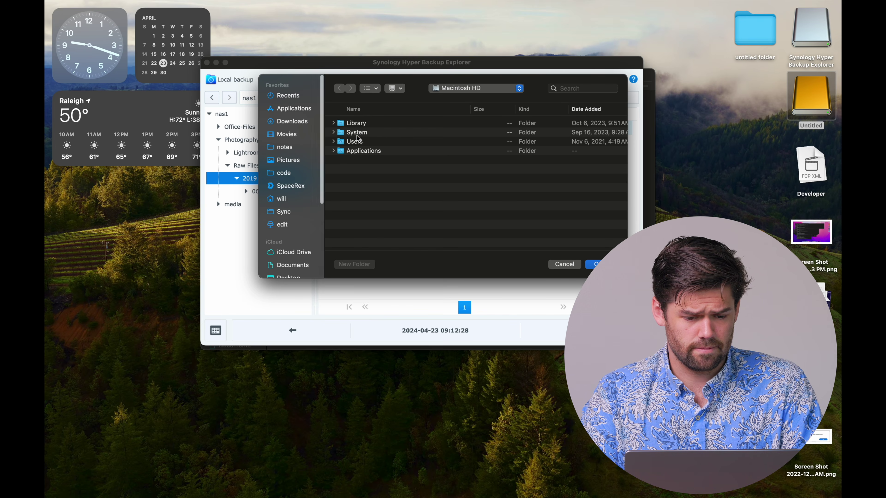
{"action": "scroll", "coordinate": [260, 247], "scroll_direction": "down", "scroll_amount": 5}
{"action": "scroll", "coordinate": [260, 247], "scroll_direction": "up", "scroll_amount": 5}
{"action": "scroll", "coordinate": [272, 235], "scroll_direction": "down", "scroll_amount": 8}
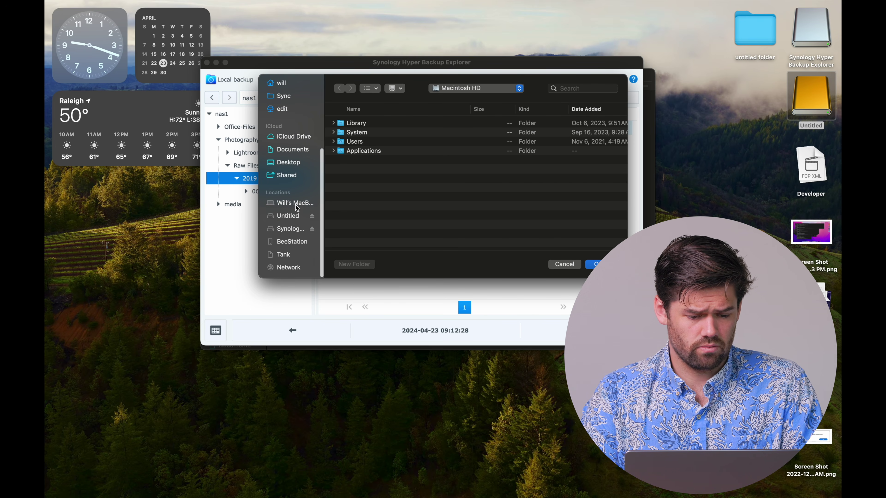
{"action": "left_click", "coordinate": [293, 215]}
{"action": "left_click", "coordinate": [354, 265]}
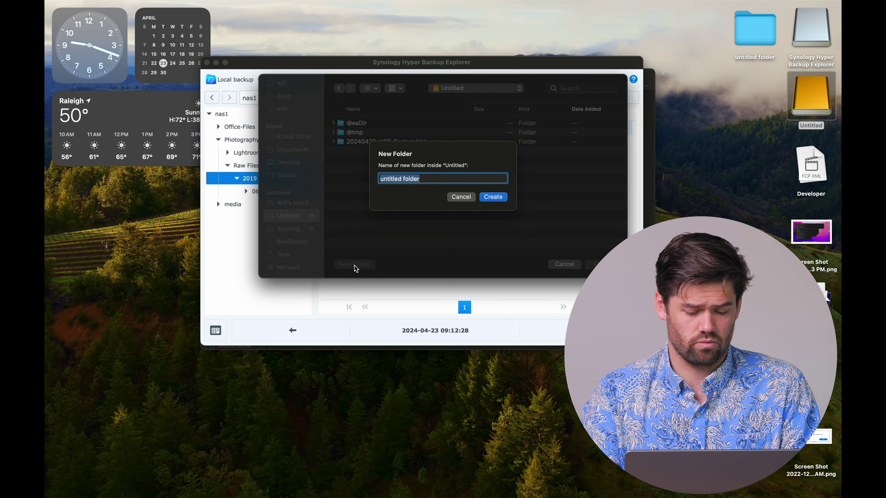
{"action": "type", "text": "Restored Files"}
{"action": "key", "text": "Return"}
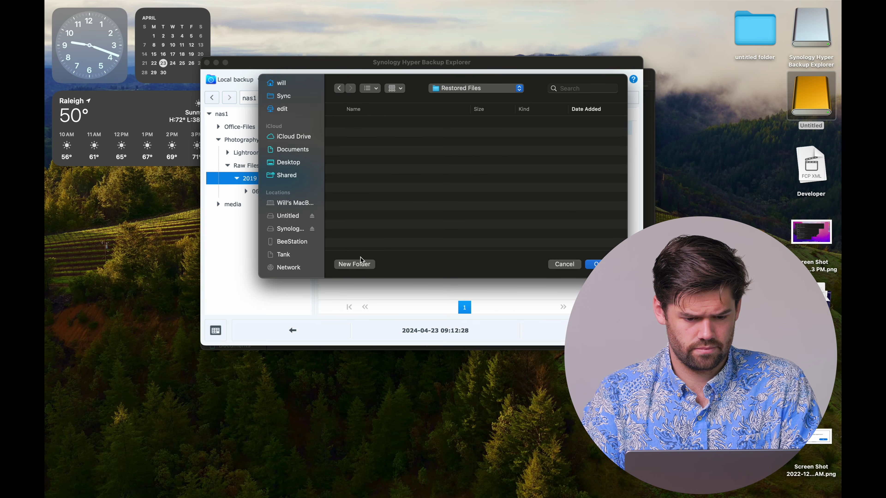
{"action": "left_click", "coordinate": [595, 265]}
Open Restored Files on the Untitled drive, inspect the photos in 06/29, and move the window clear of the copy progress.
{"action": "double_click", "coordinate": [816, 113]}
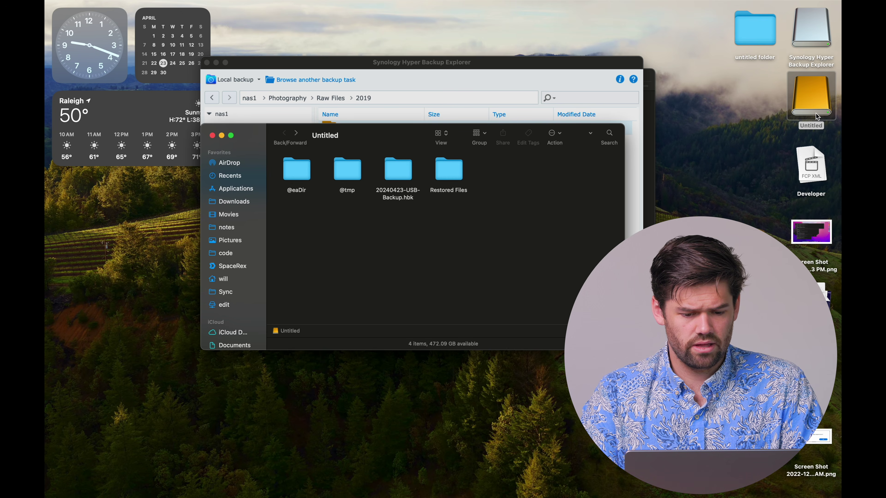
{"action": "double_click", "coordinate": [467, 171]}
{"action": "double_click", "coordinate": [293, 169]}
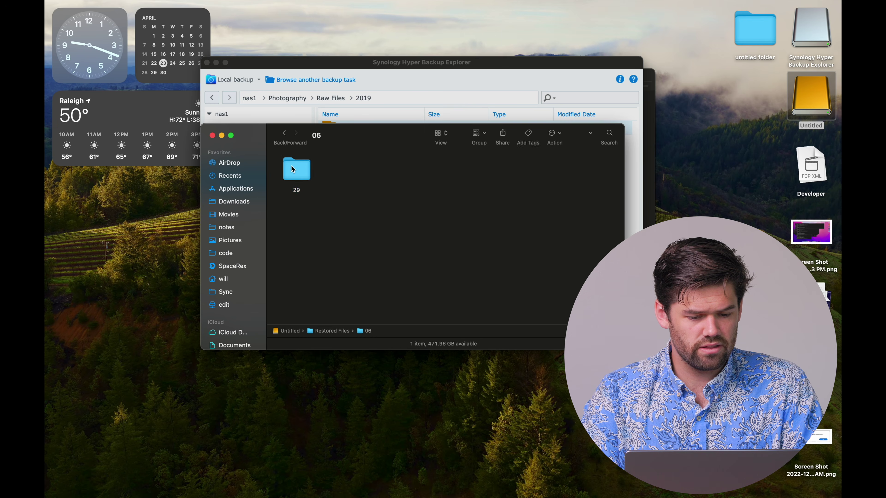
{"action": "double_click", "coordinate": [297, 170]}
{"action": "left_click_drag", "start_coordinate": [368, 142], "coordinate": [371, 243]}
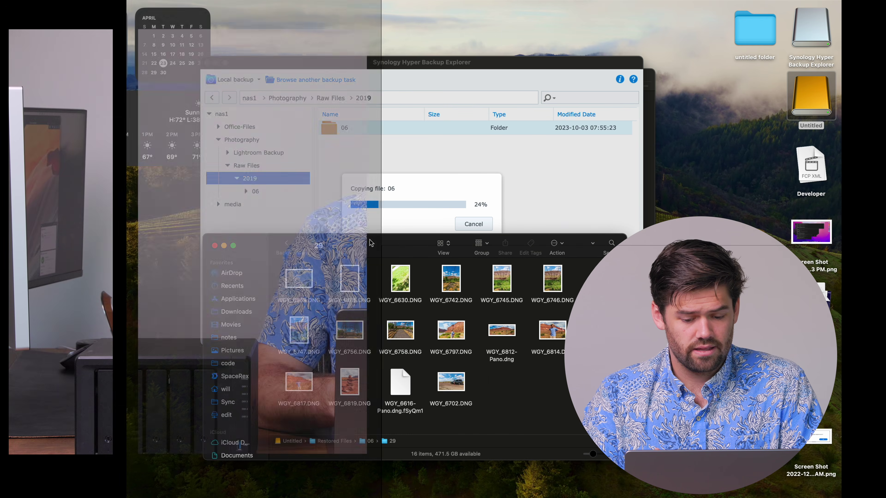